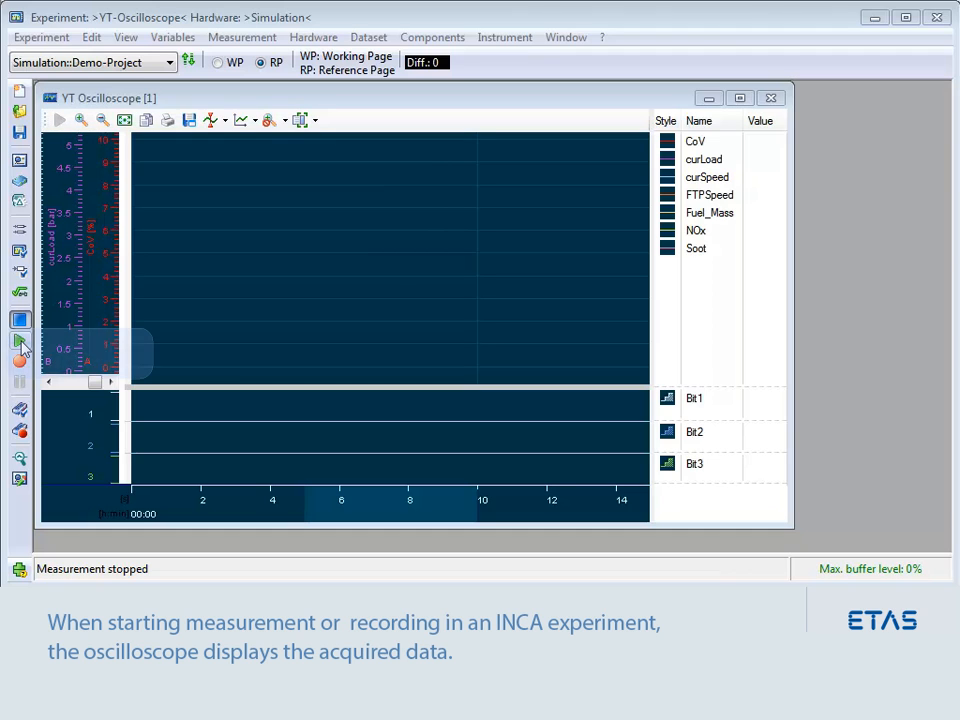
# Start the measurement and enlarge the analog signal area by lowering the separator above the bit signals.
pyautogui.click(20, 342)
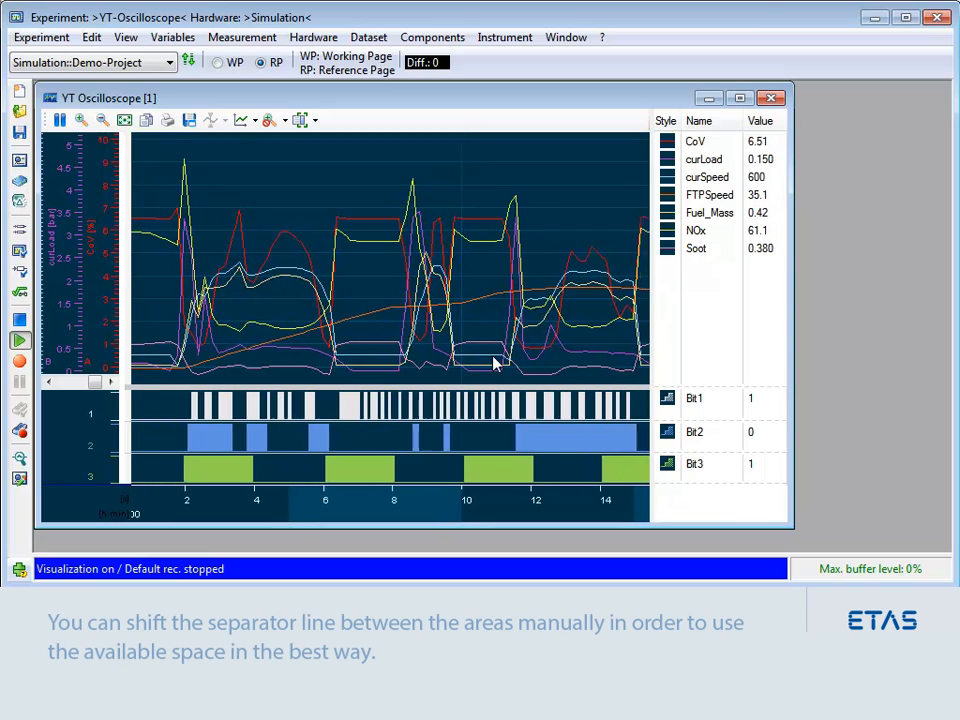
pyautogui.moveTo(492, 388); pyautogui.dragTo(492, 427)
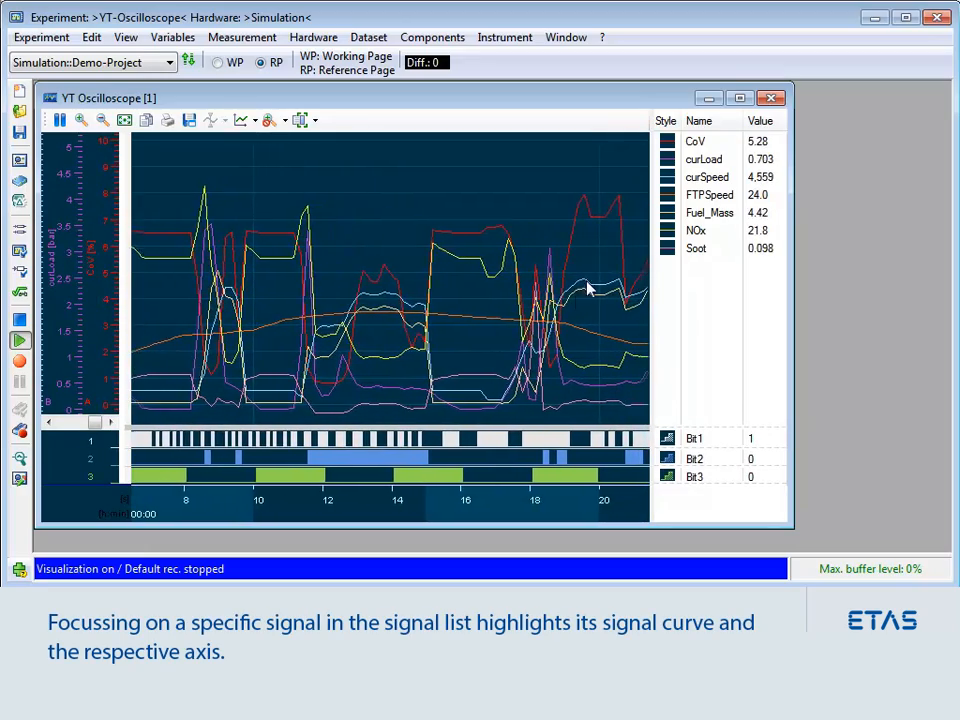
# Highlight the curve and axis of each analog signal in turn, from CoV through Soot.
pyautogui.click(695, 143)
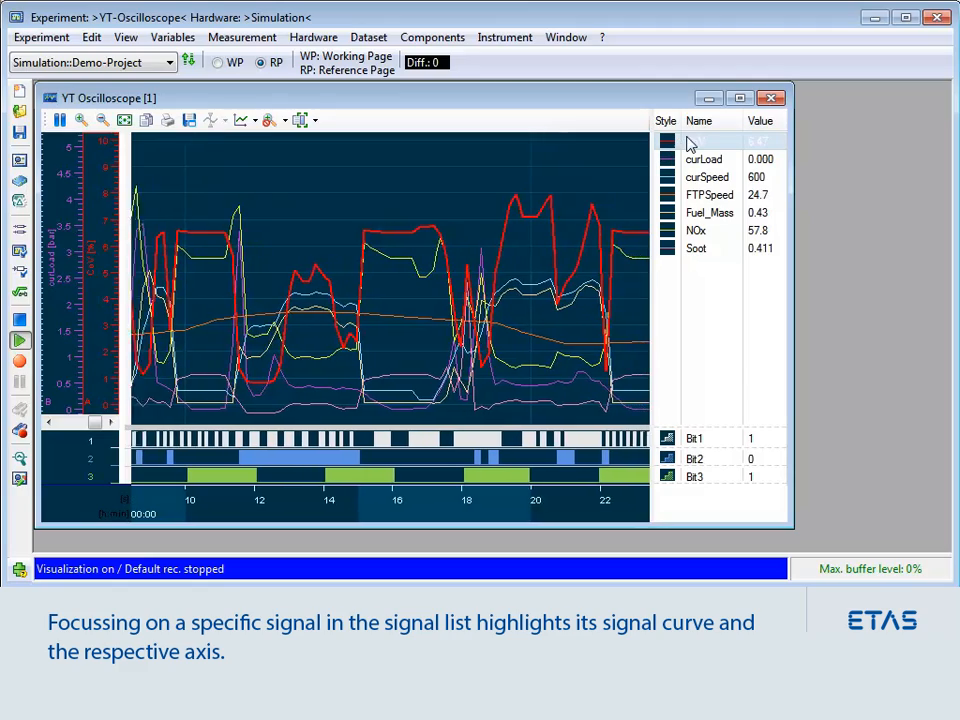
pyautogui.click(697, 160)
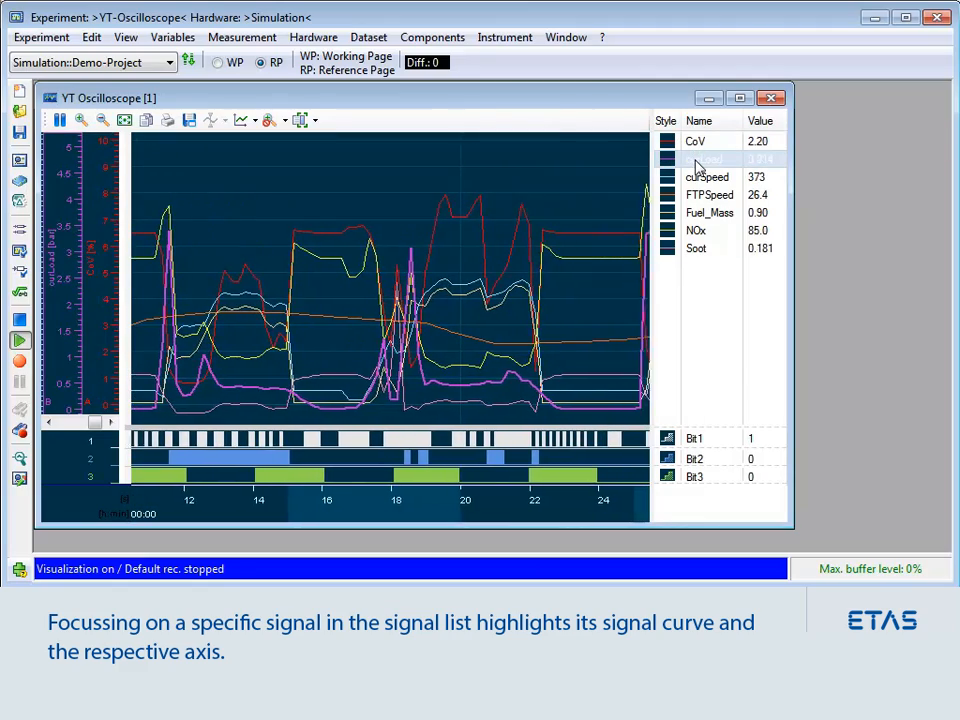
pyautogui.click(697, 177)
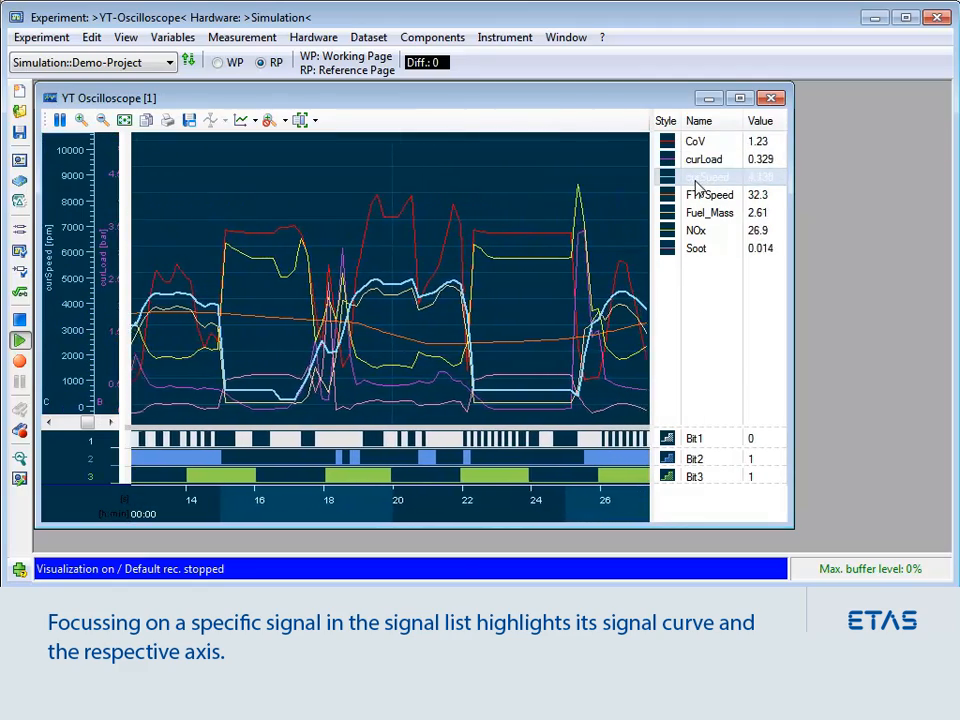
pyautogui.click(699, 196)
pyautogui.click(697, 213)
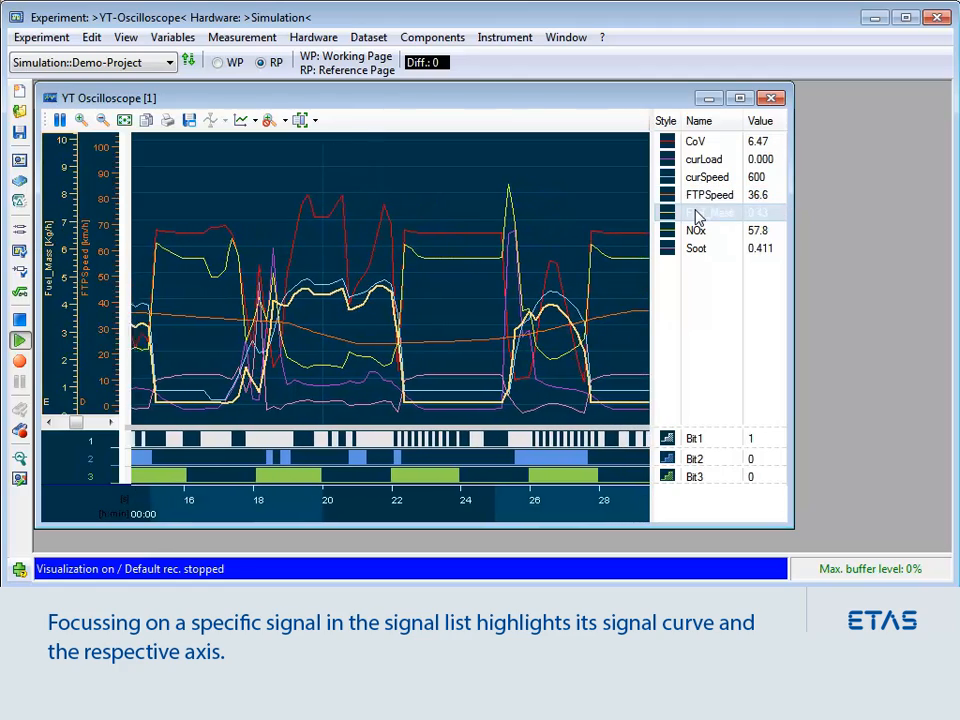
pyautogui.click(697, 230)
pyautogui.click(699, 249)
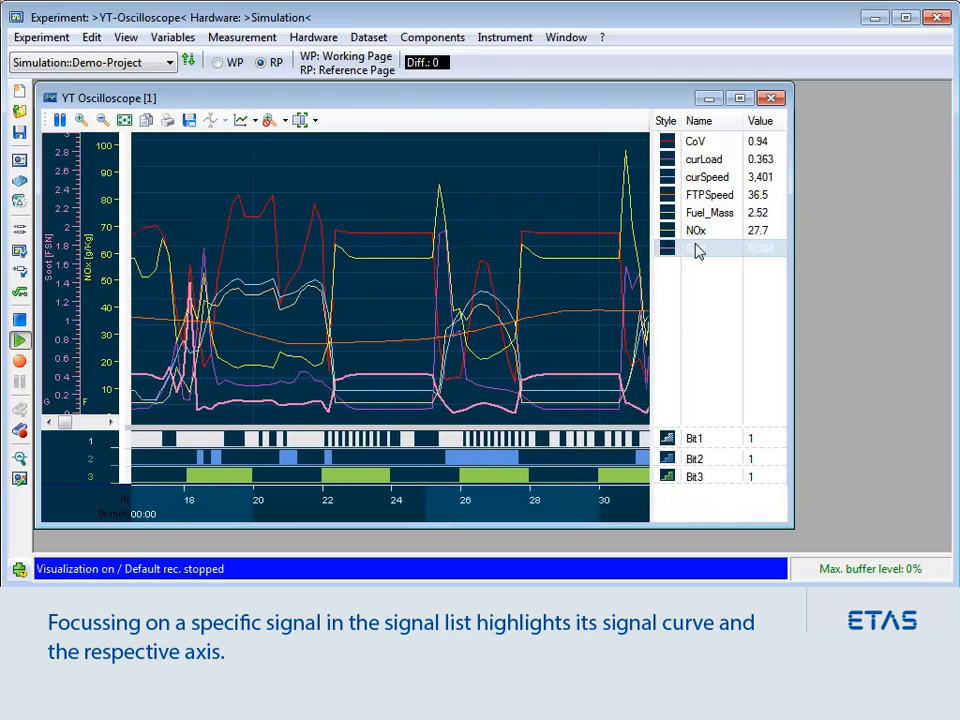
pyautogui.click(698, 272)
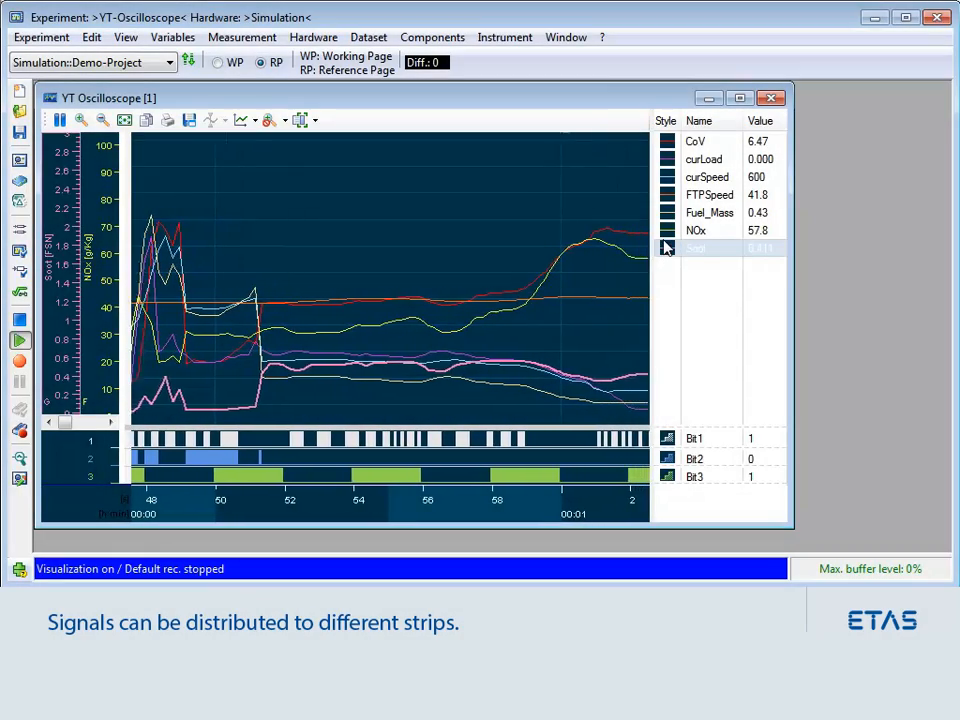
# Place the NOx signal in a new strip and move the Soot signal into that same strip.
pyautogui.click(664, 231)
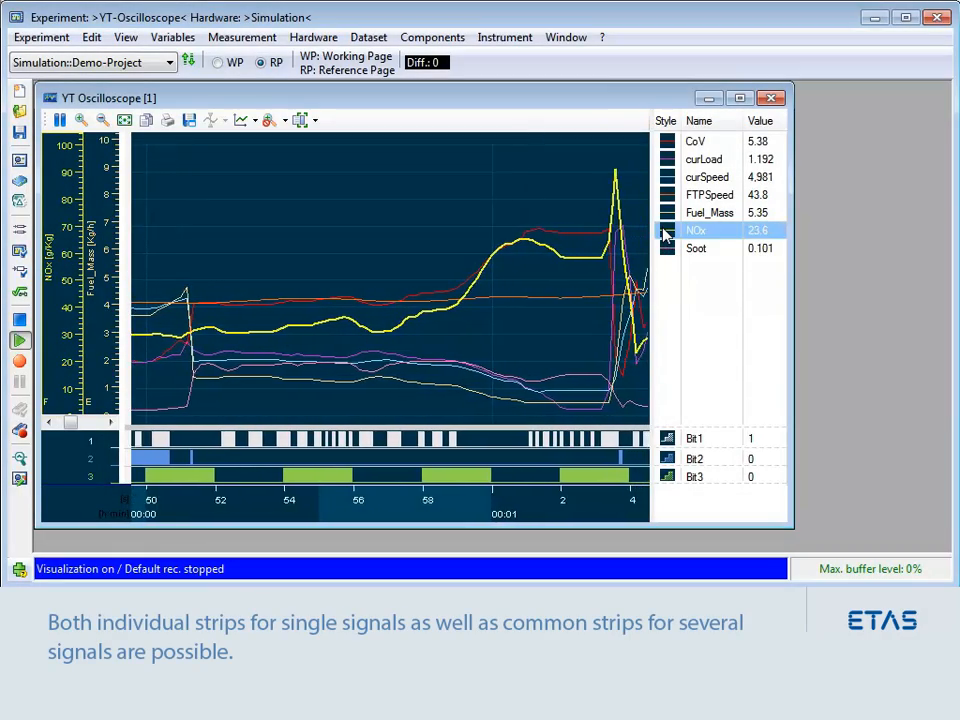
pyautogui.rightClick(664, 233)
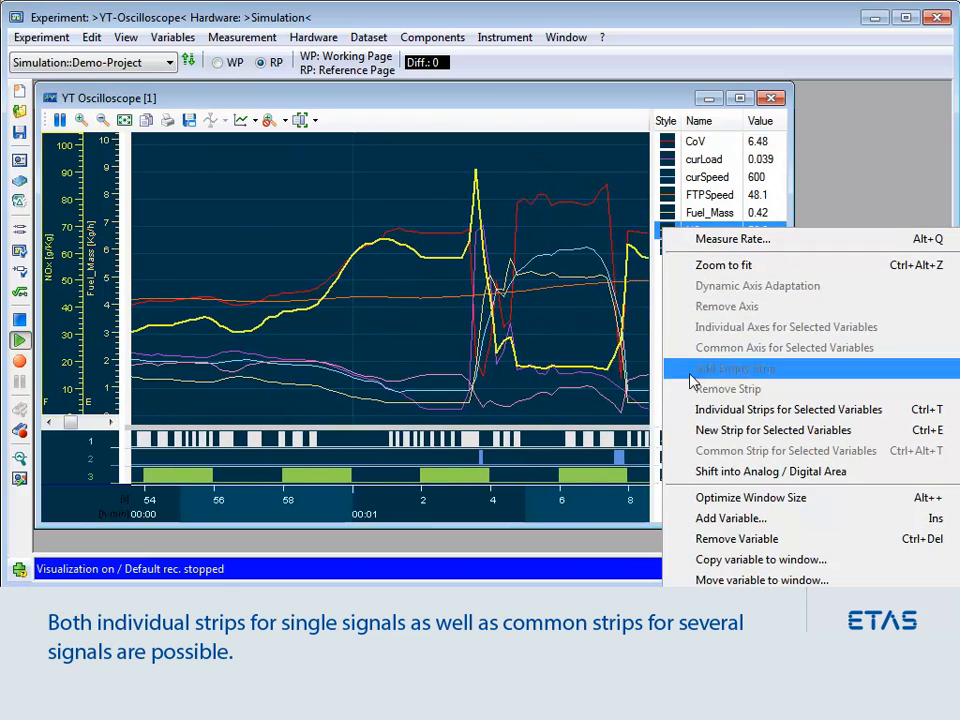
pyautogui.click(700, 430)
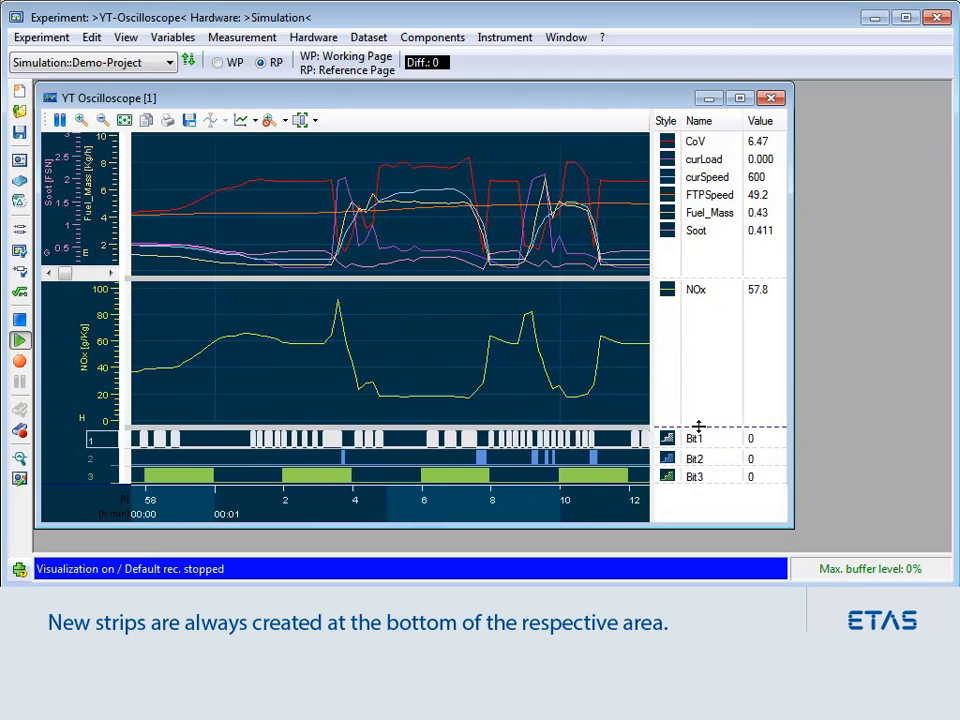
pyautogui.click(698, 236)
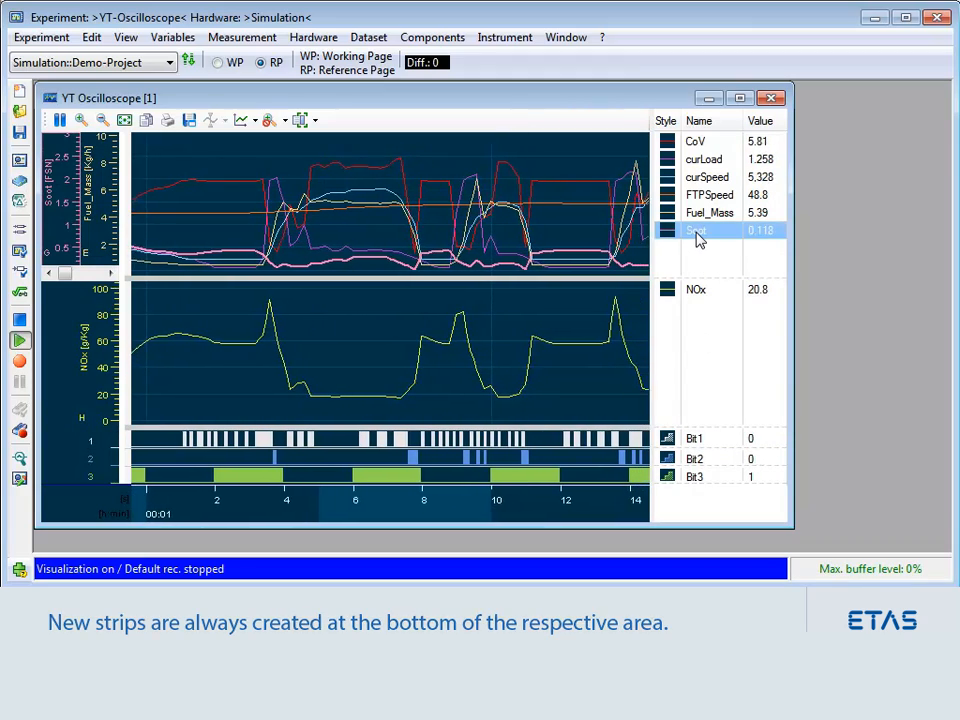
pyautogui.moveTo(698, 238); pyautogui.dragTo(698, 305)
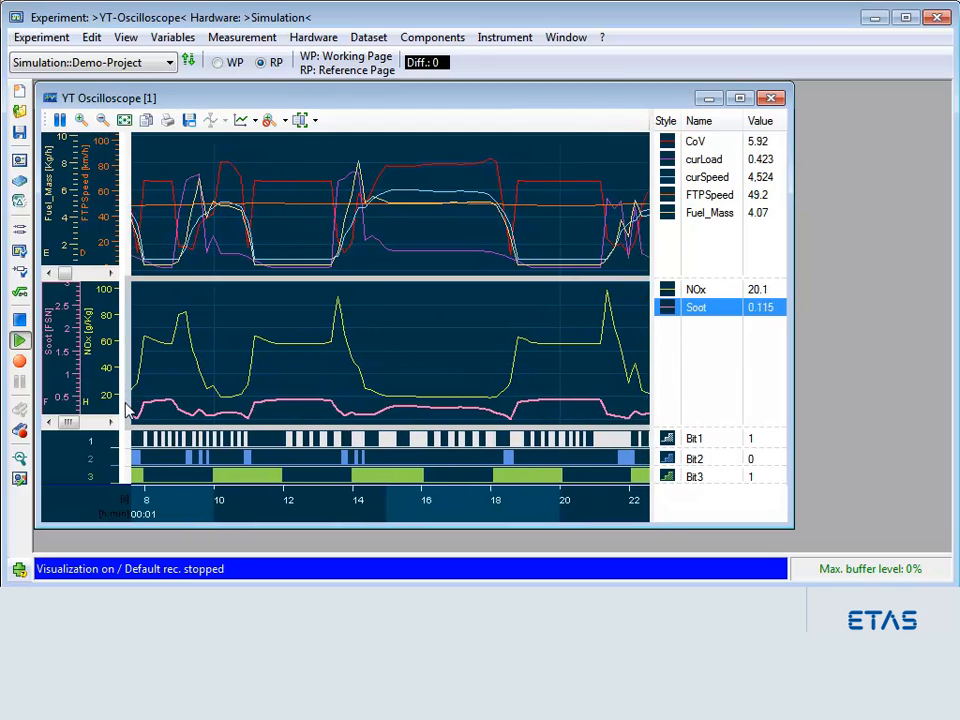
# Move the strip with NOx and Soot above the other analog strip and increase its height slightly.
pyautogui.moveTo(126, 410); pyautogui.dragTo(126, 142)
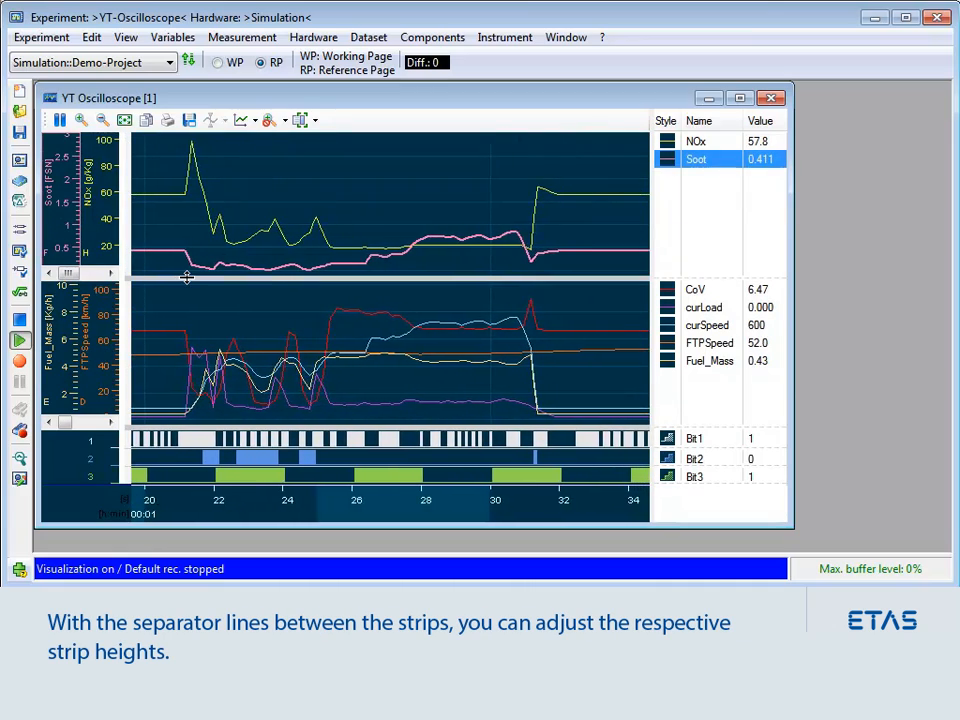
pyautogui.moveTo(186, 277)
pyautogui.mouseDown()
pyautogui.moveTo(185, 340)
pyautogui.moveTo(187, 282)
pyautogui.mouseUp()
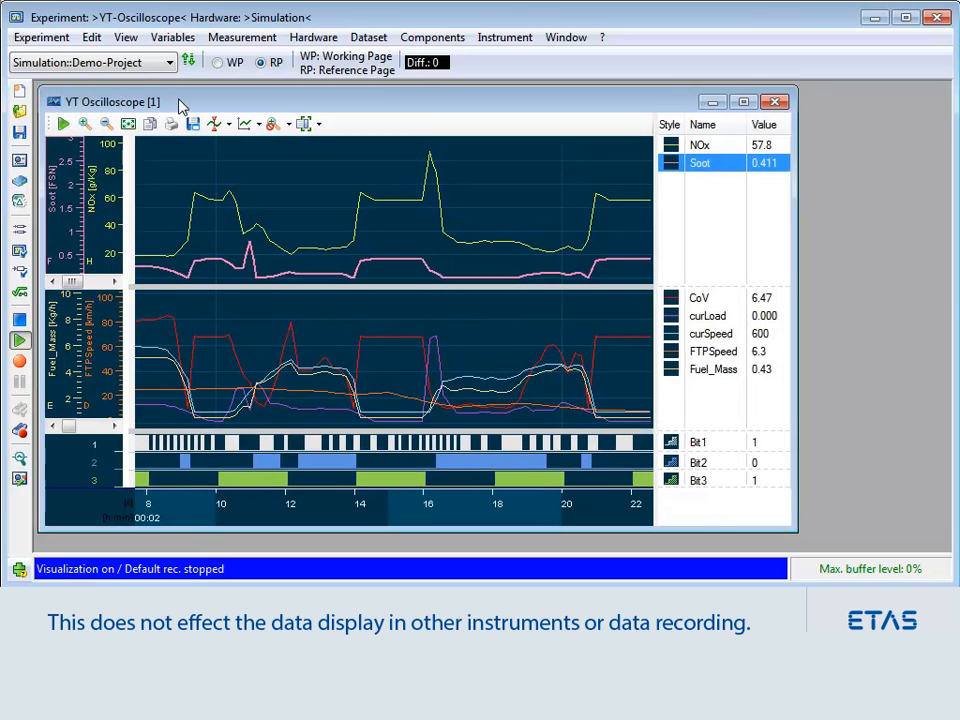
# Move the YT Oscilloscope [1] window aside to view YT-Oscilloscope [2], and return it to its original place.
pyautogui.moveTo(178, 98); pyautogui.dragTo(719, 225)
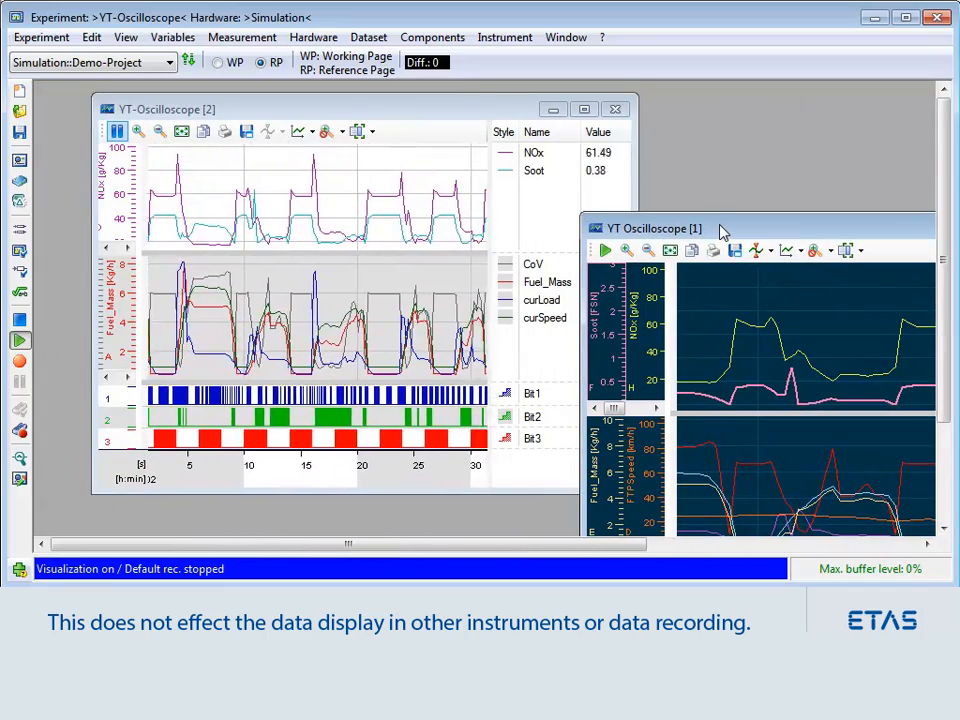
pyautogui.moveTo(724, 232); pyautogui.dragTo(180, 103)
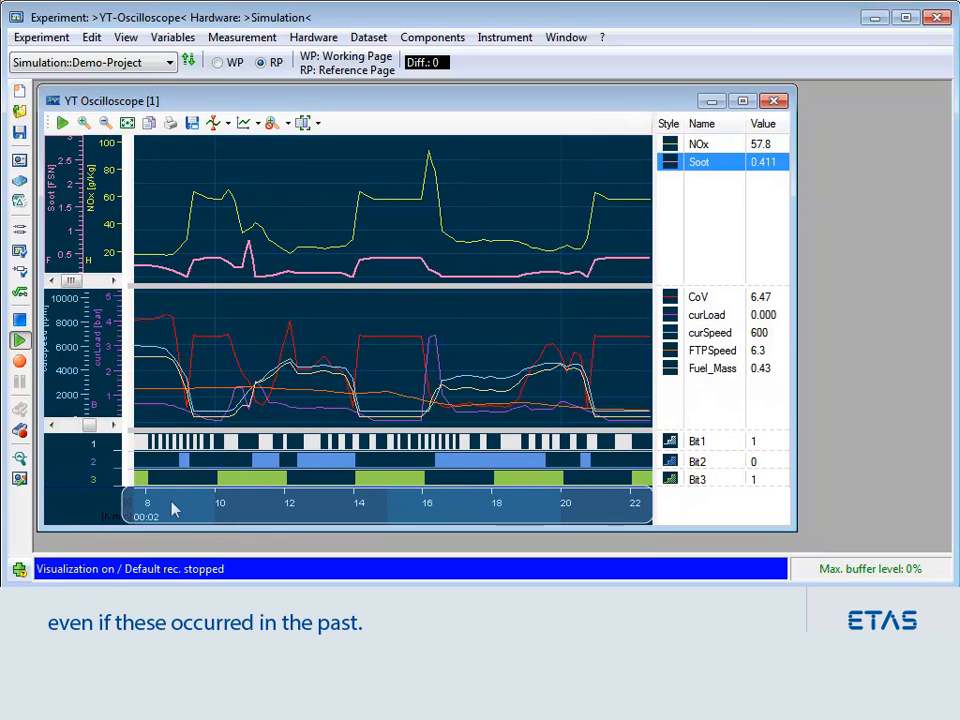
# Shift the time axis back to the earlier samples around 00:02 and zoom in on it.
pyautogui.moveTo(172, 510); pyautogui.dragTo(615, 536)
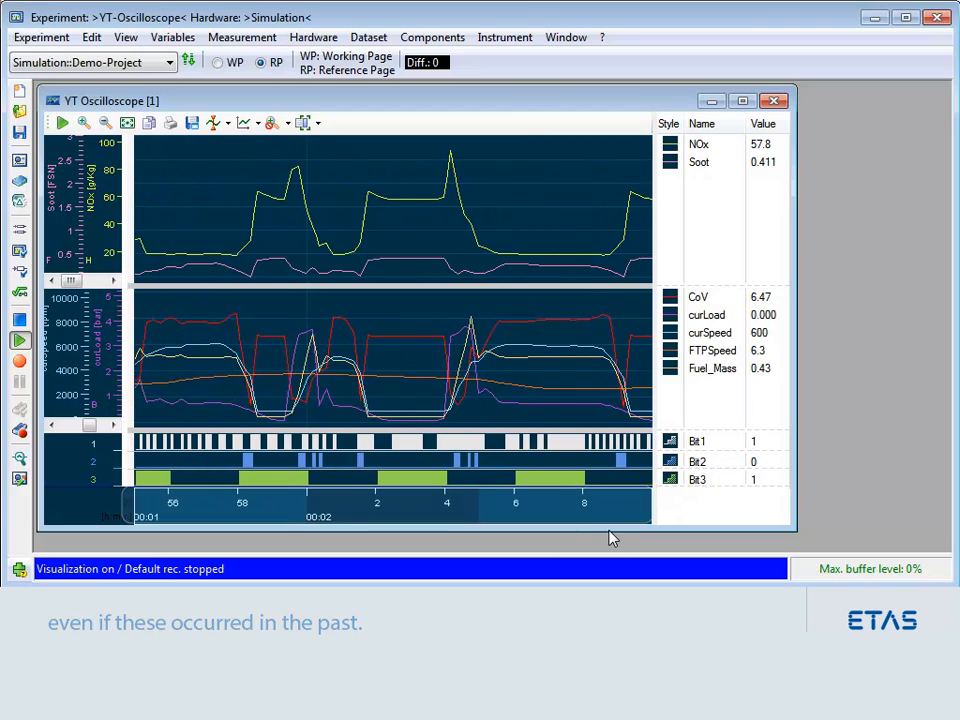
pyautogui.click(83, 123)
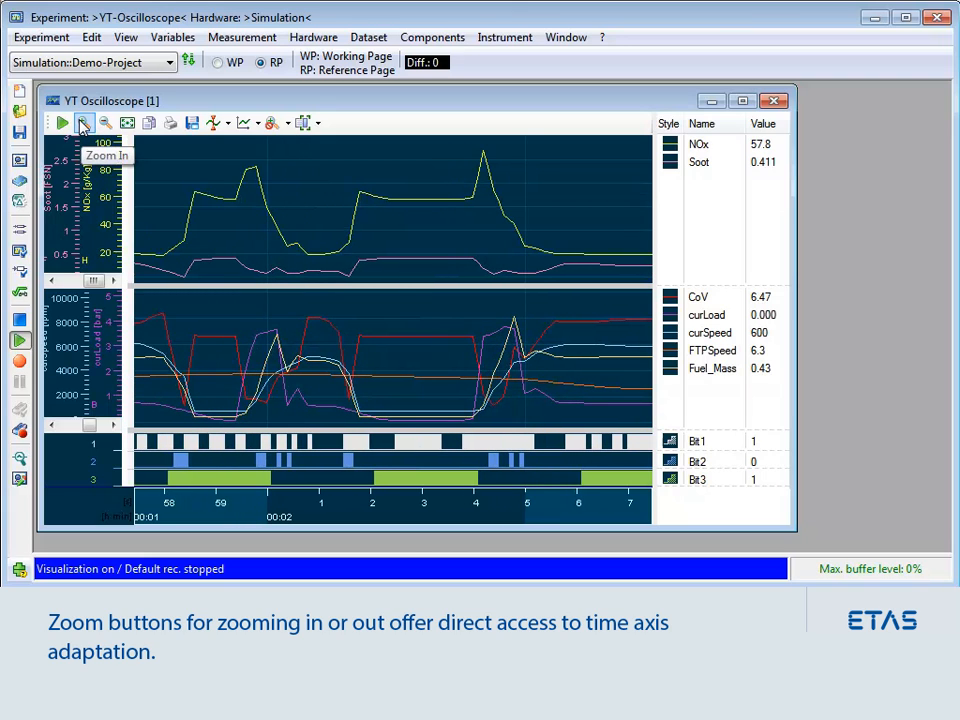
pyautogui.click(83, 123)
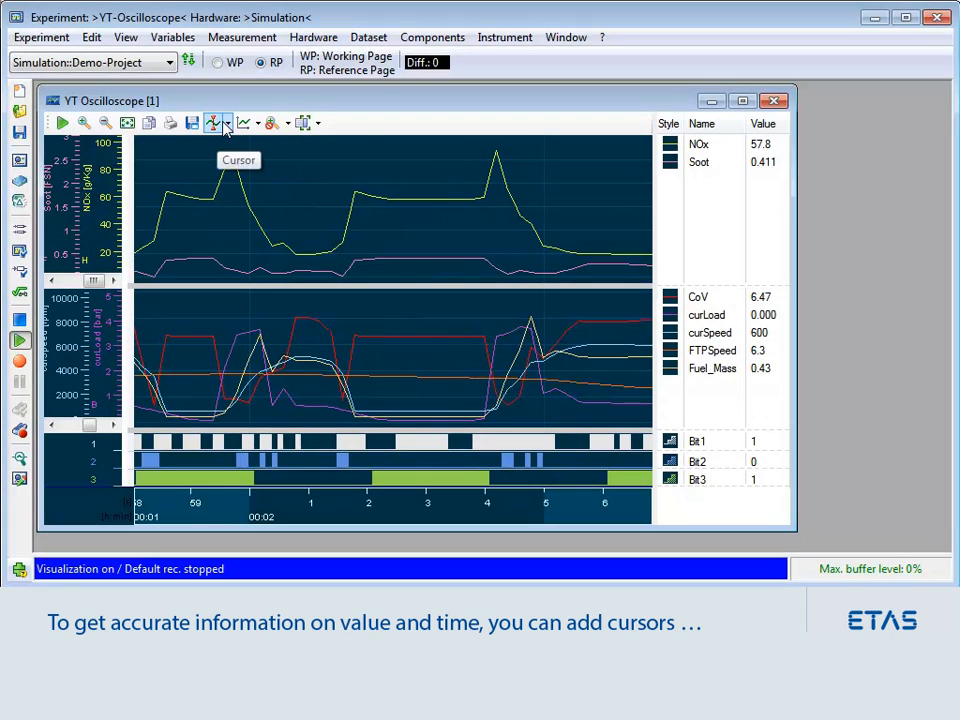
# Add a cursor to the oscilloscope and position it on the first NOx peak, just before 00:02.
pyautogui.click(229, 124)
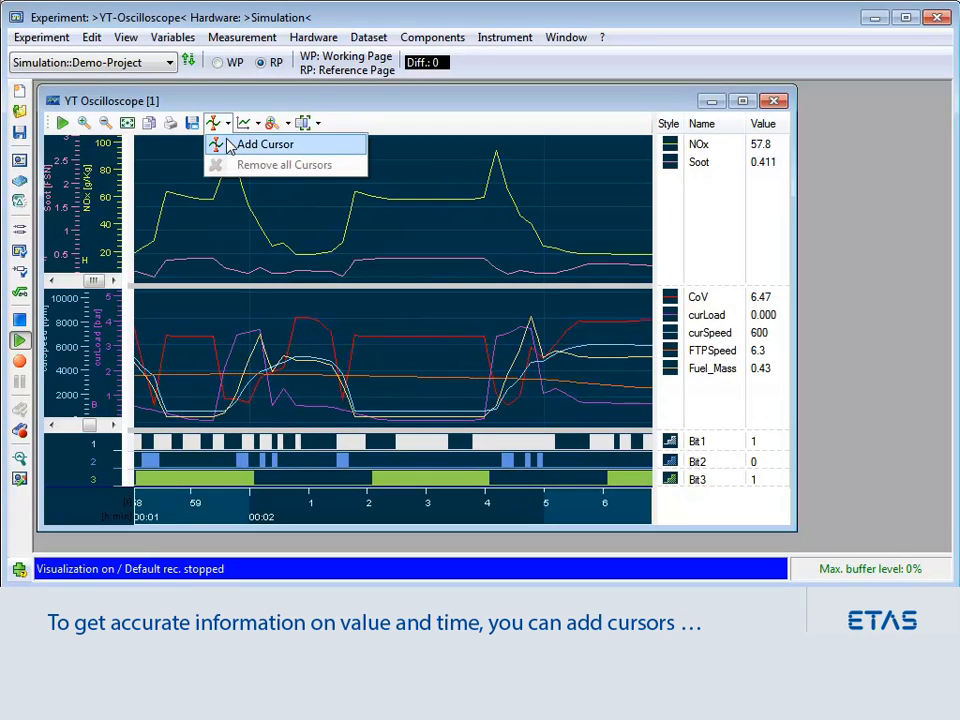
pyautogui.click(262, 144)
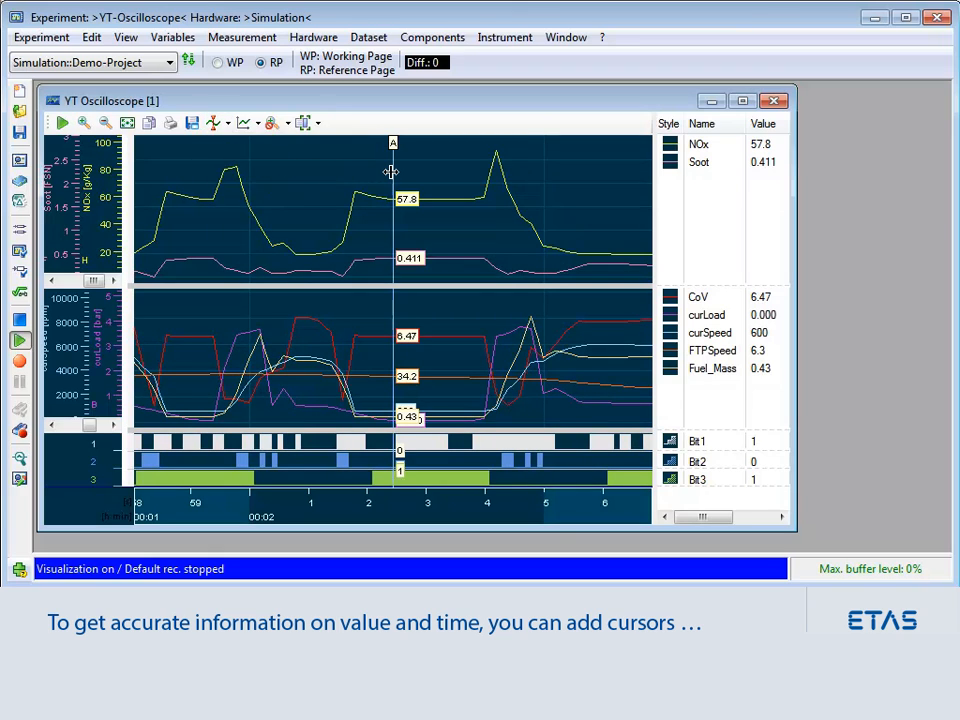
pyautogui.moveTo(389, 173); pyautogui.dragTo(235, 197)
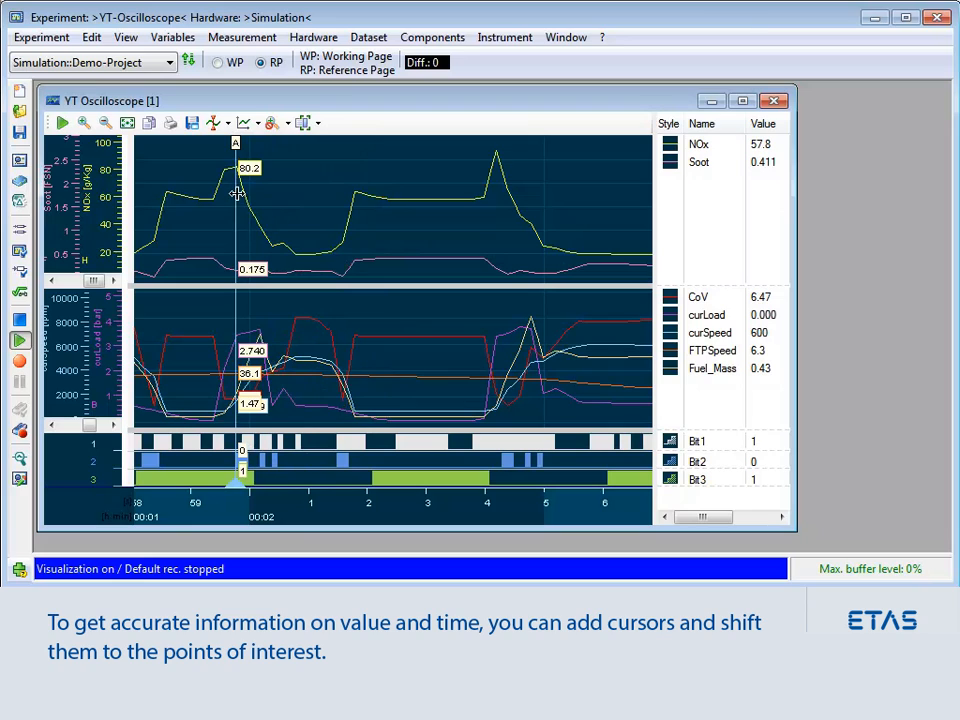
# Add a second cursor and position it on the higher NOx peak, about 4 s after 00:02.
pyautogui.click(229, 123)
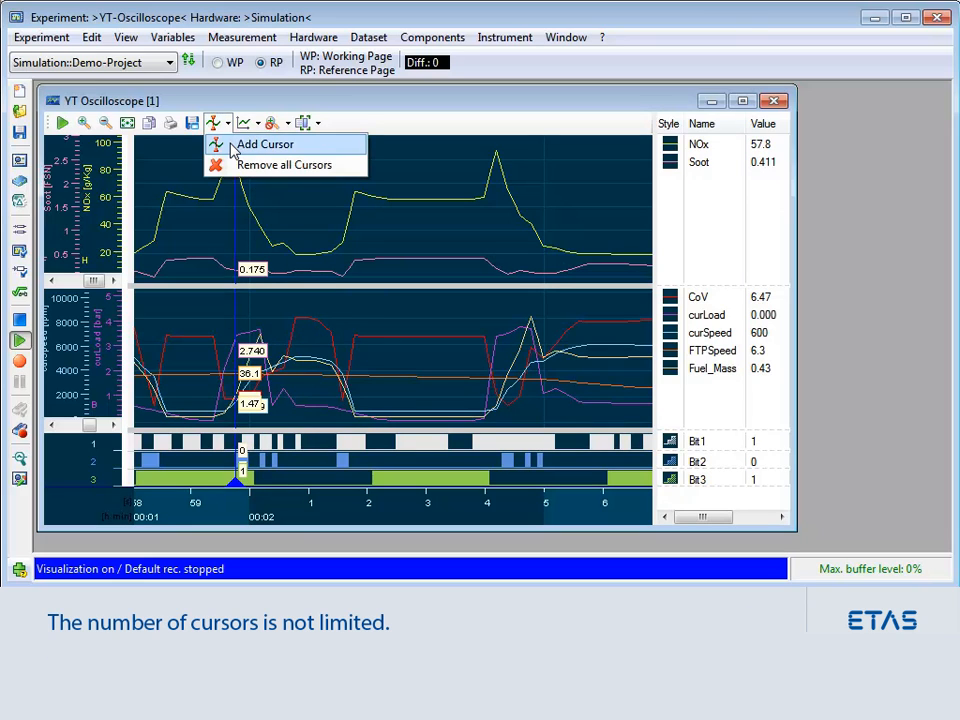
pyautogui.click(233, 147)
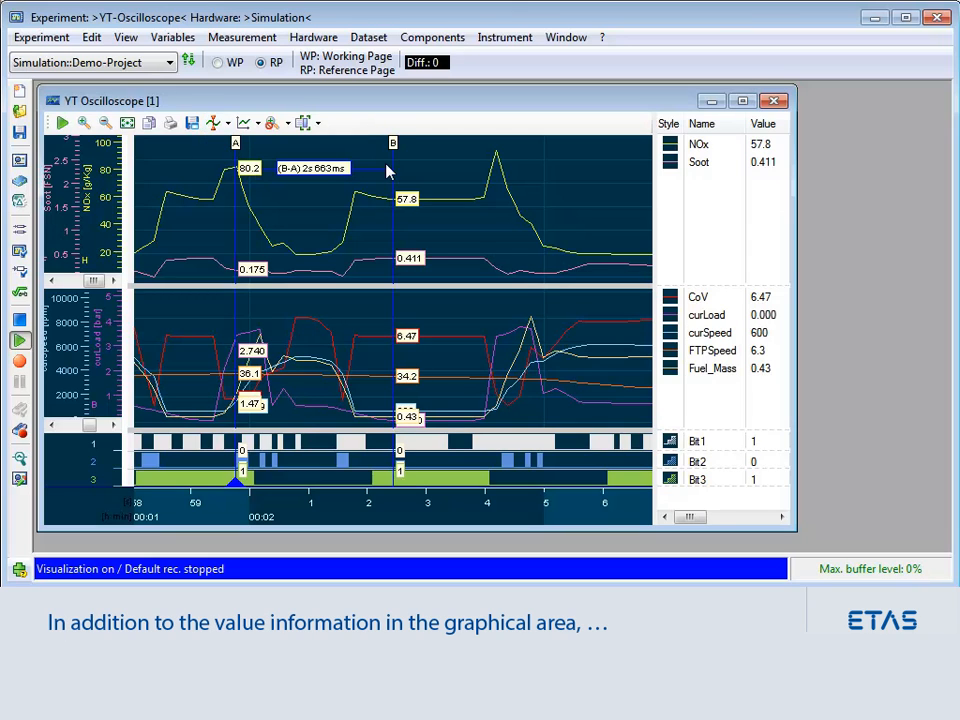
pyautogui.moveTo(395, 163); pyautogui.dragTo(498, 167)
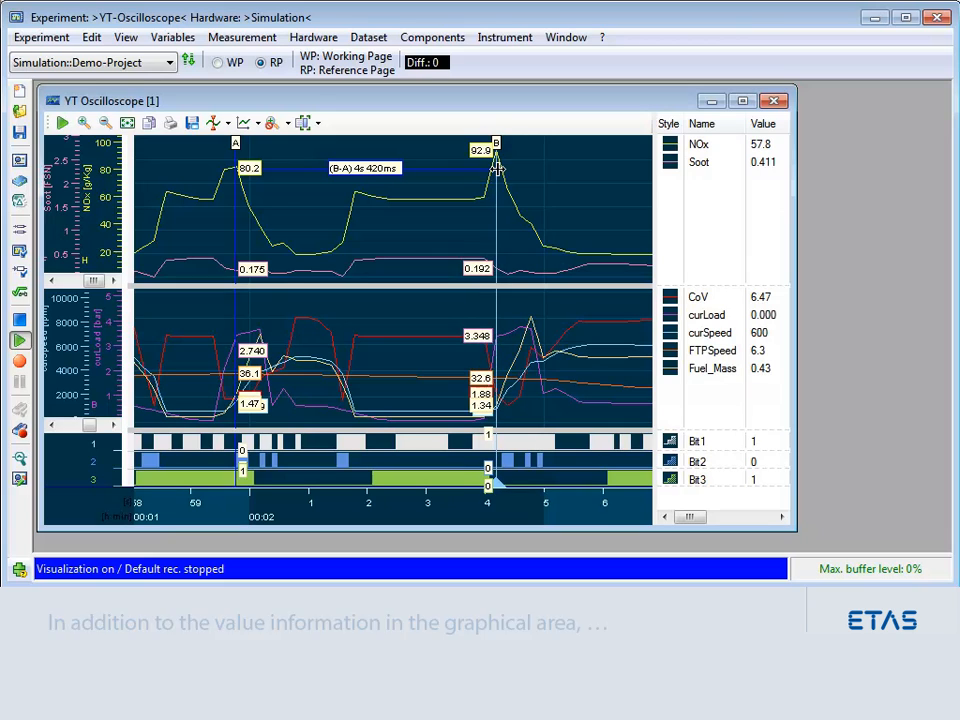
# Expand the signal list to its full width with the cursor value columns, and resume the live data display.
pyautogui.doubleClick(653, 212)
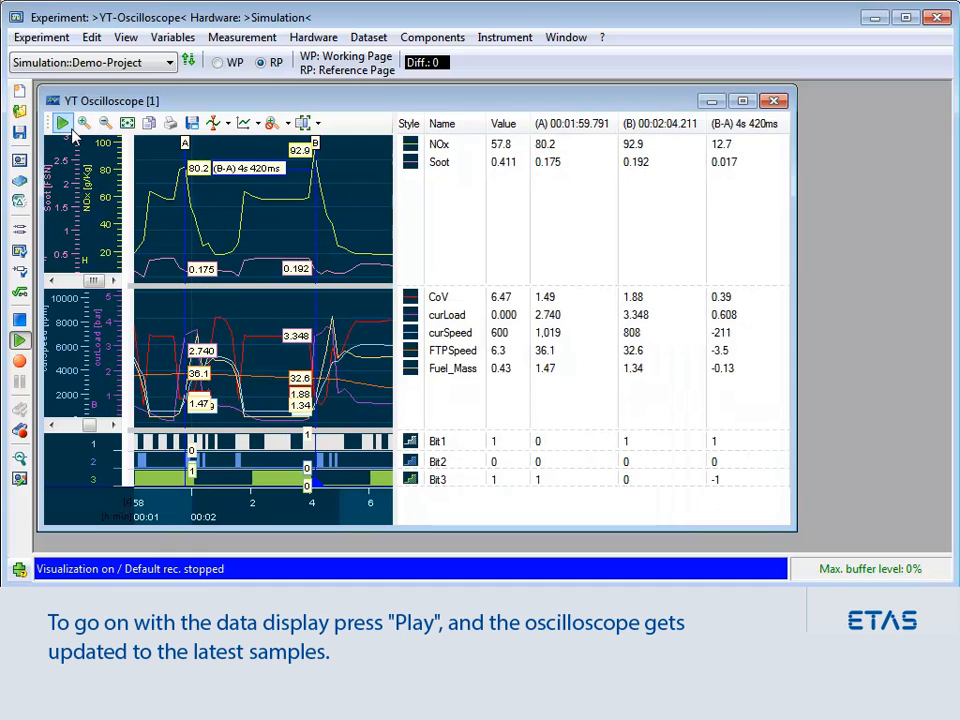
pyautogui.click(63, 124)
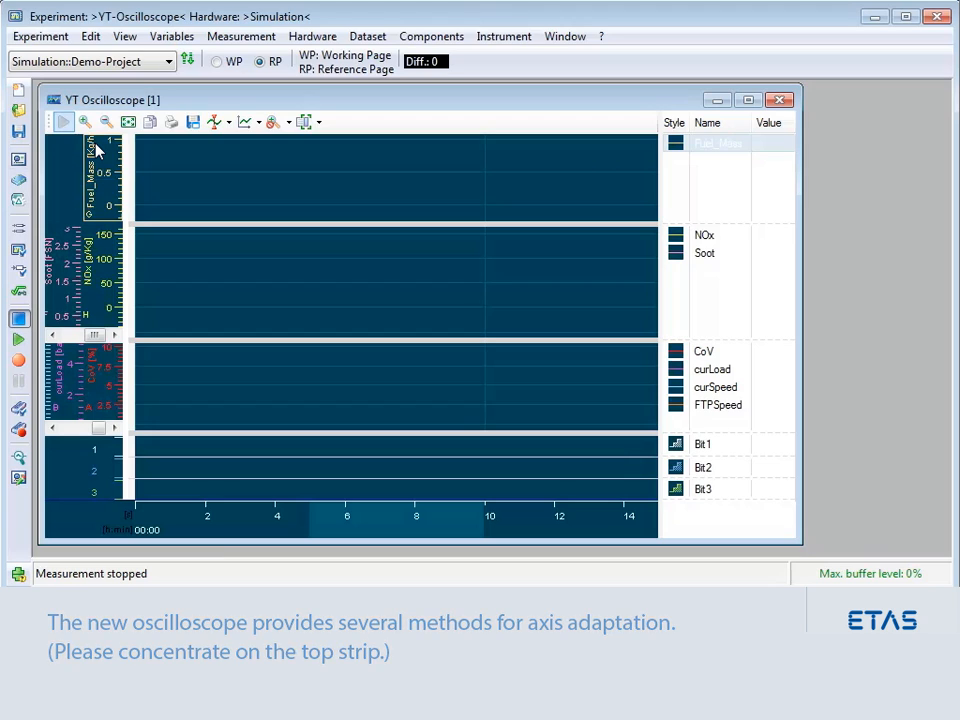
# Check the Dynamic Axis Adaptation option of the Fuel_Mass axis and start the measurement.
pyautogui.rightClick(97, 149)
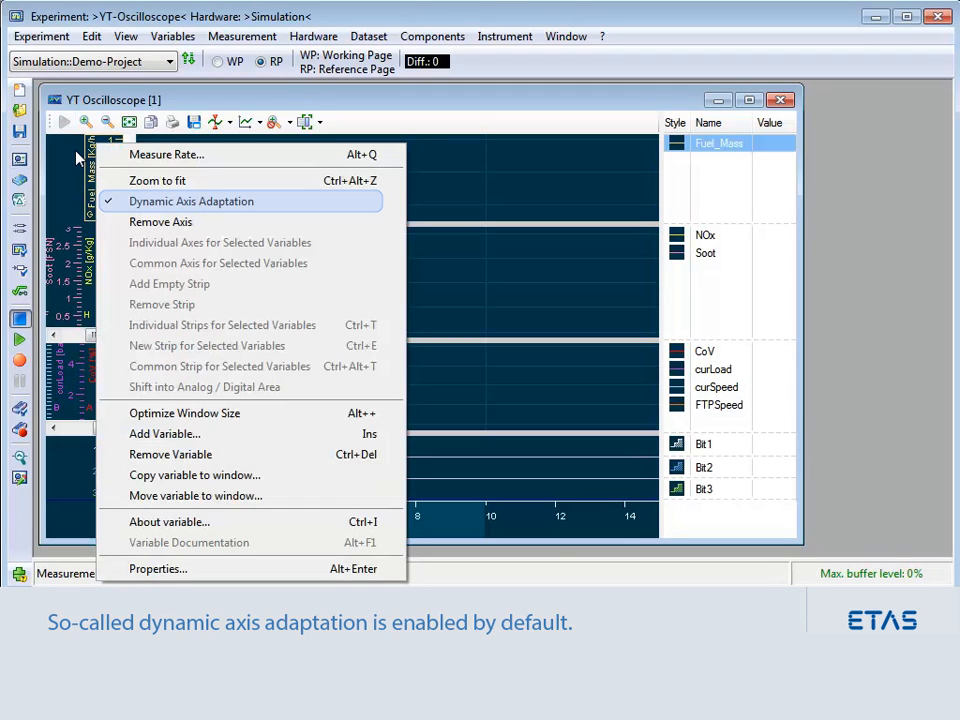
pyautogui.click(73, 157)
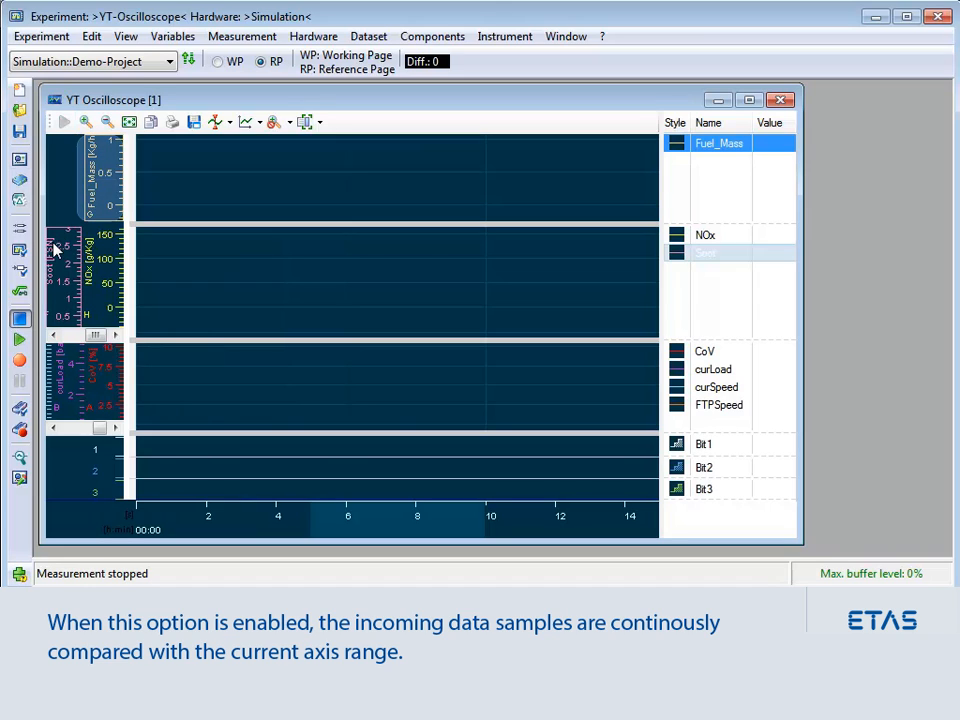
pyautogui.click(19, 341)
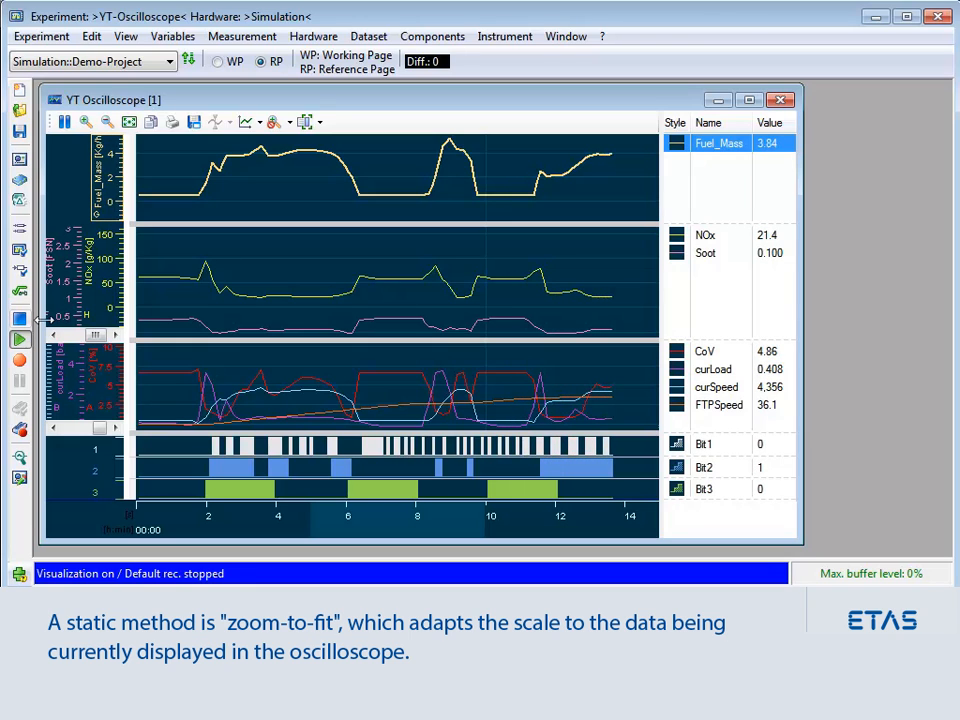
# Apply Zoom to fit to the Soot axis.
pyautogui.click(72, 286)
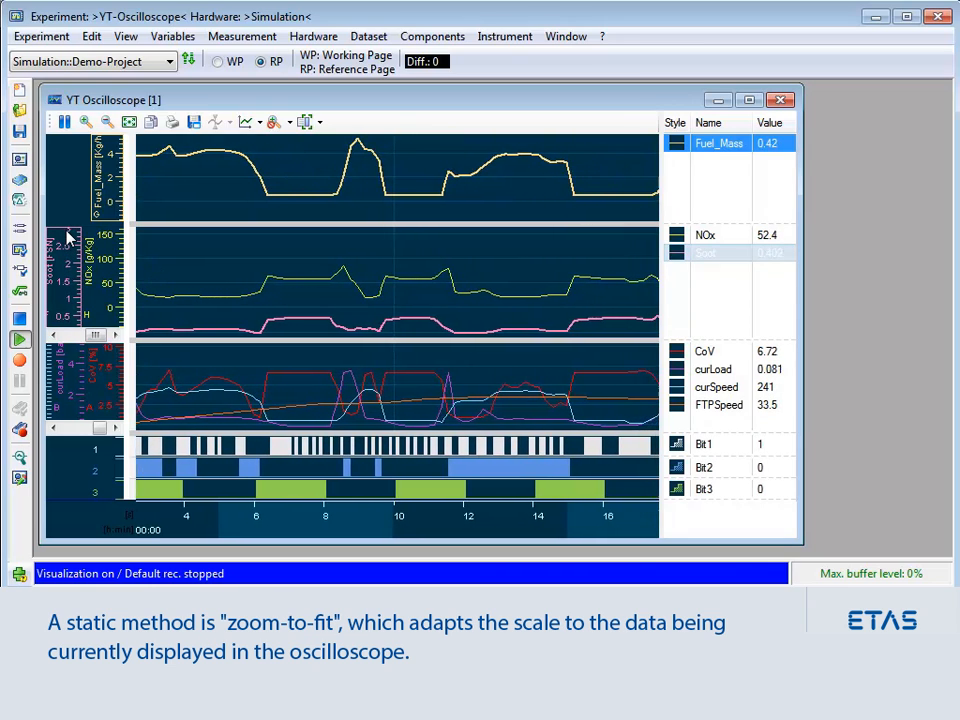
pyautogui.rightClick(68, 237)
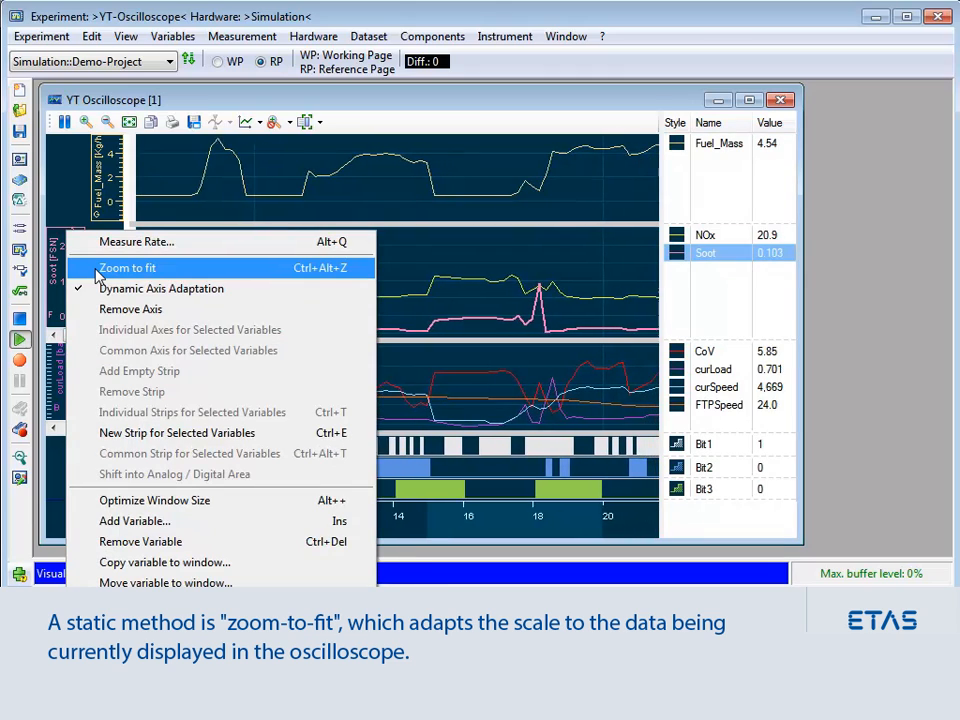
pyautogui.click(97, 270)
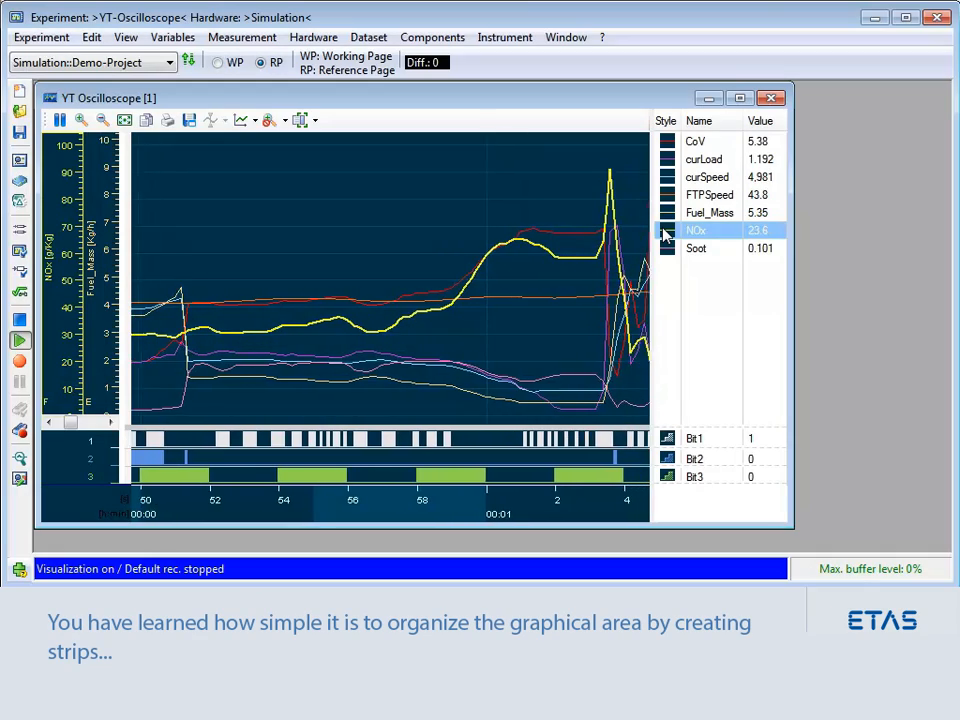
# Create a new strip for the NOx signal and move the Soot signal into that strip.
pyautogui.rightClick(666, 233)
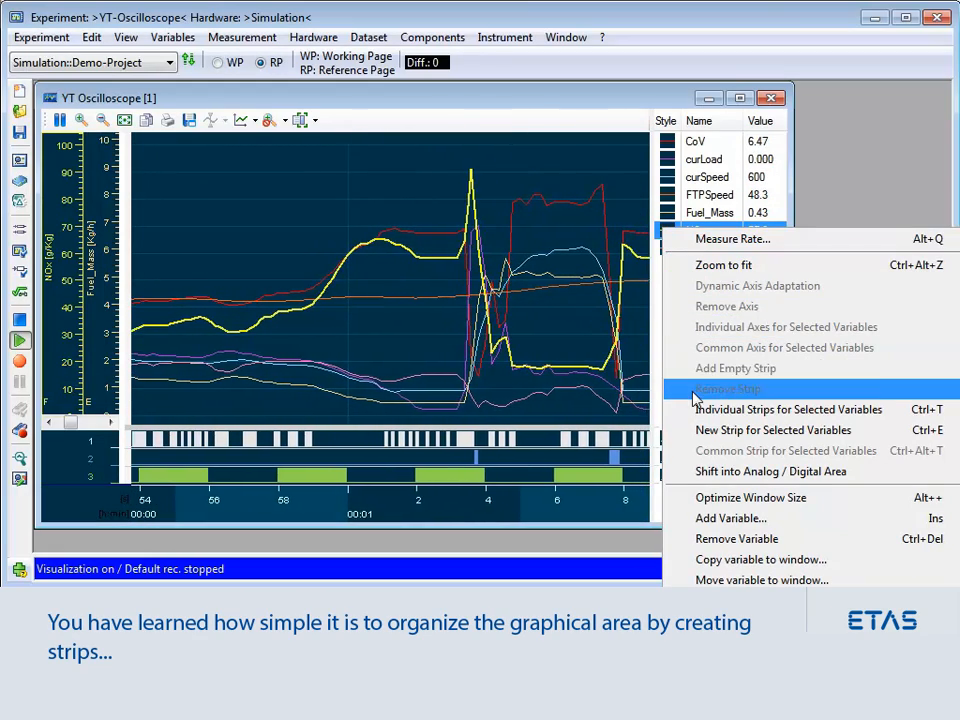
pyautogui.click(703, 433)
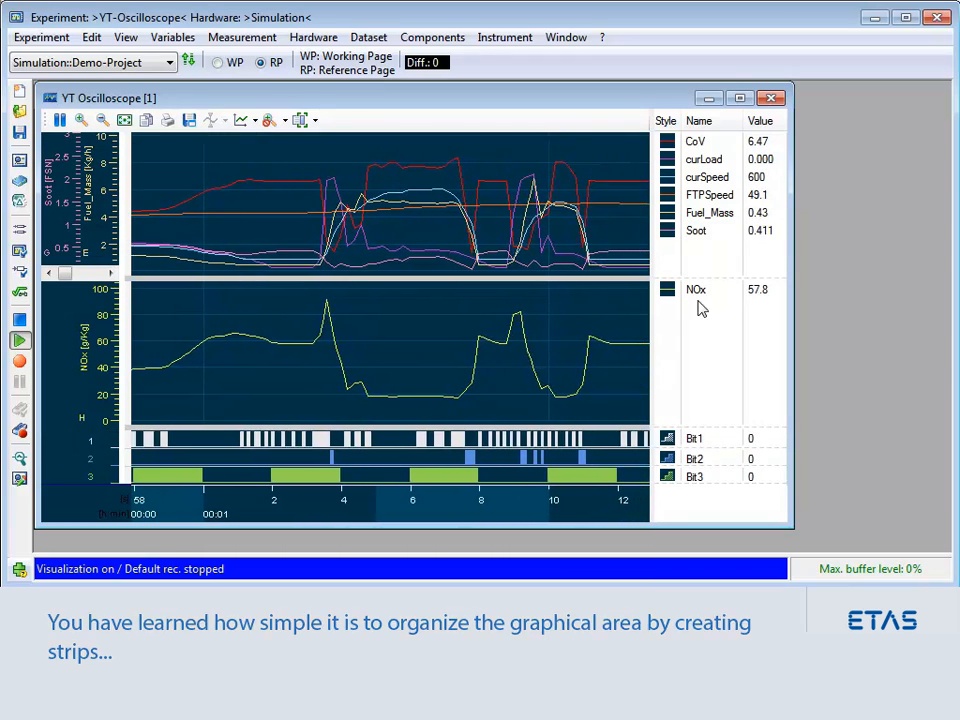
pyautogui.click(700, 246)
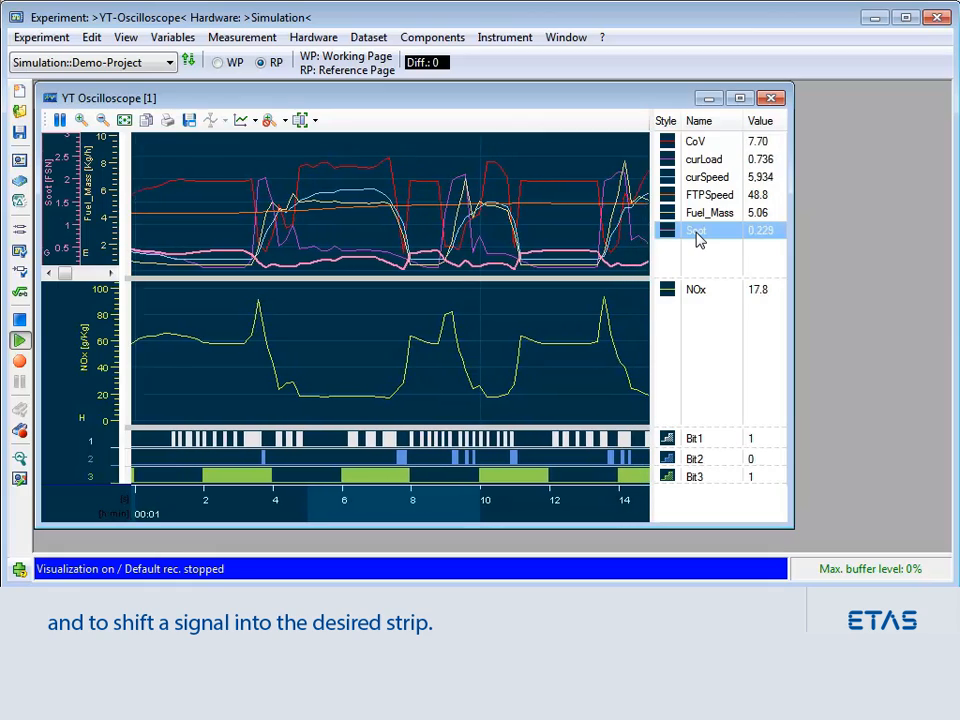
pyautogui.moveTo(697, 238); pyautogui.dragTo(697, 304)
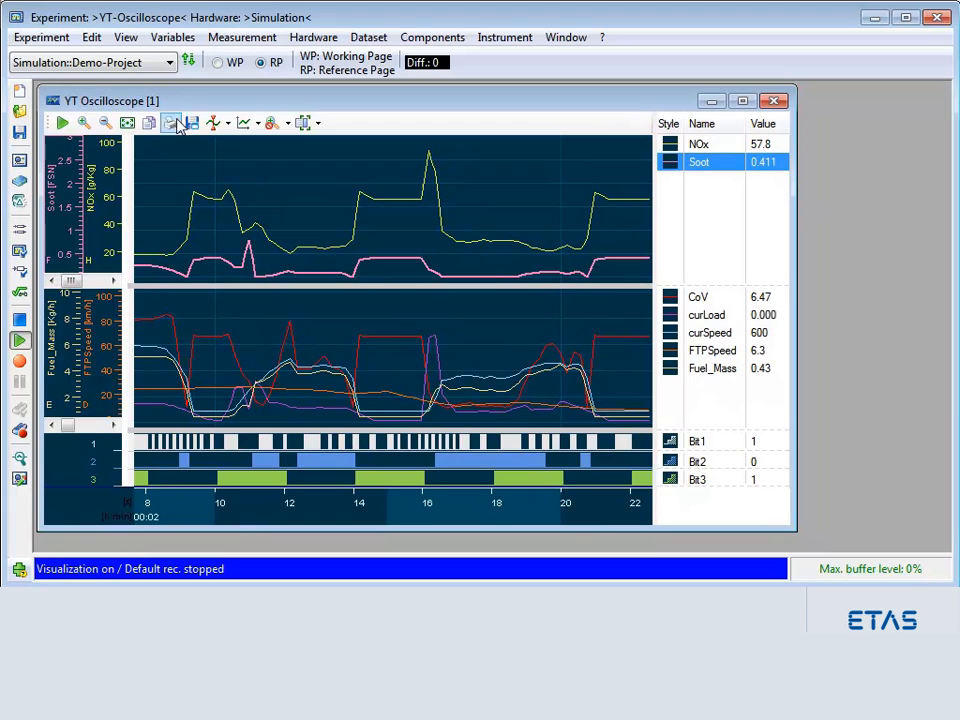
# Go back to the past data around 00:02 and place a second cursor on the higher NOx peak, about 4 s after 00:02.
pyautogui.moveTo(172, 510); pyautogui.dragTo(594, 536)
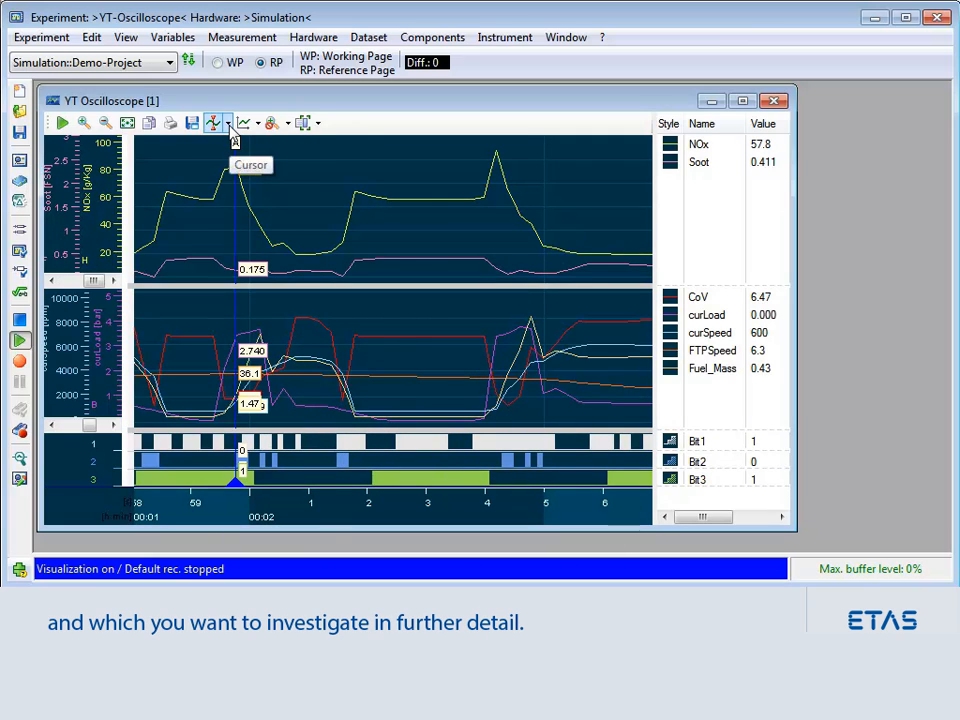
pyautogui.click(228, 123)
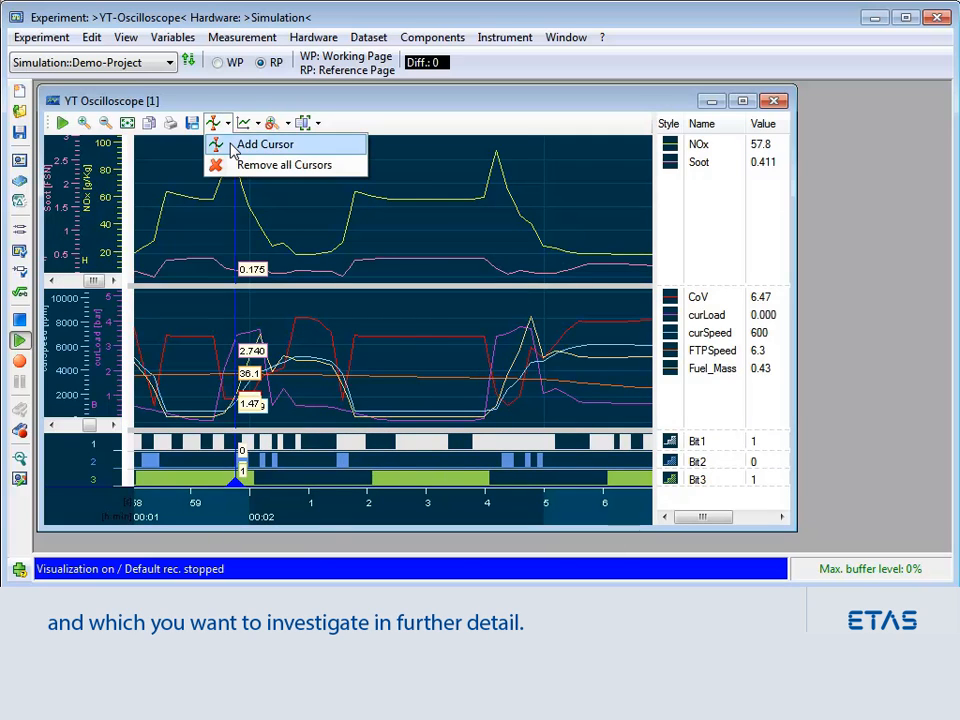
pyautogui.click(234, 146)
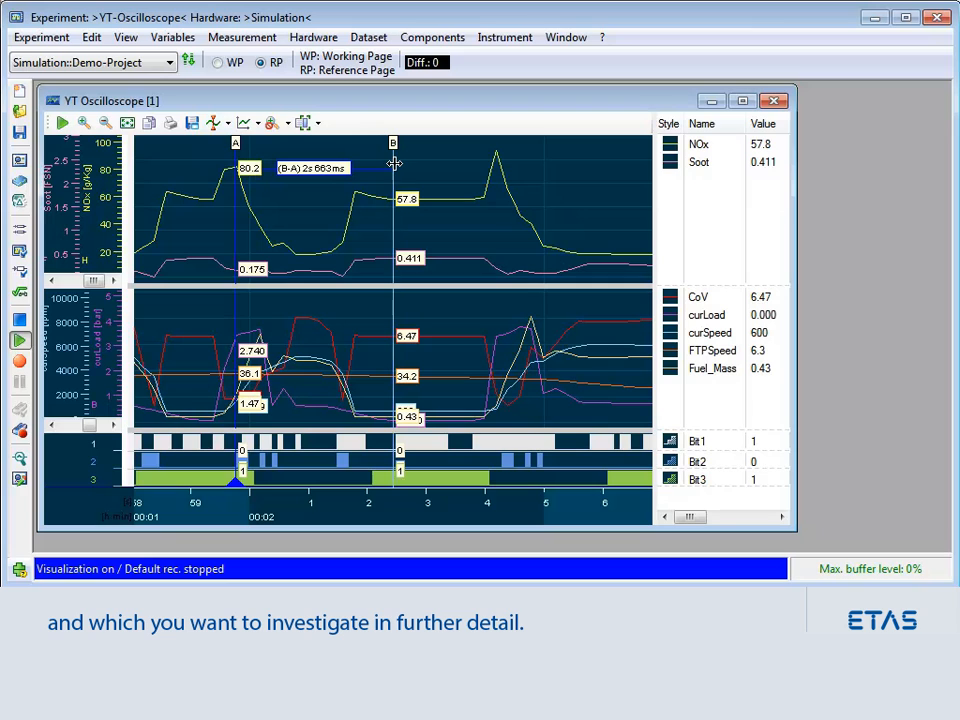
pyautogui.moveTo(395, 163); pyautogui.dragTo(498, 164)
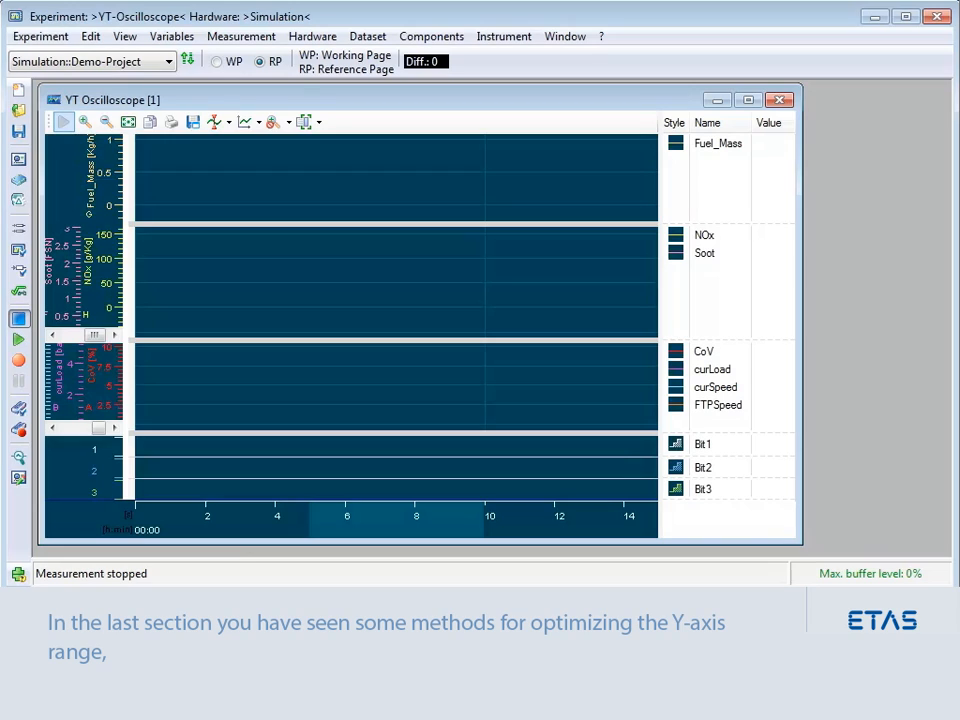
# Check that Dynamic Axis Adaptation is set for the Fuel_Mass axis and start the measurement.
pyautogui.rightClick(97, 150)
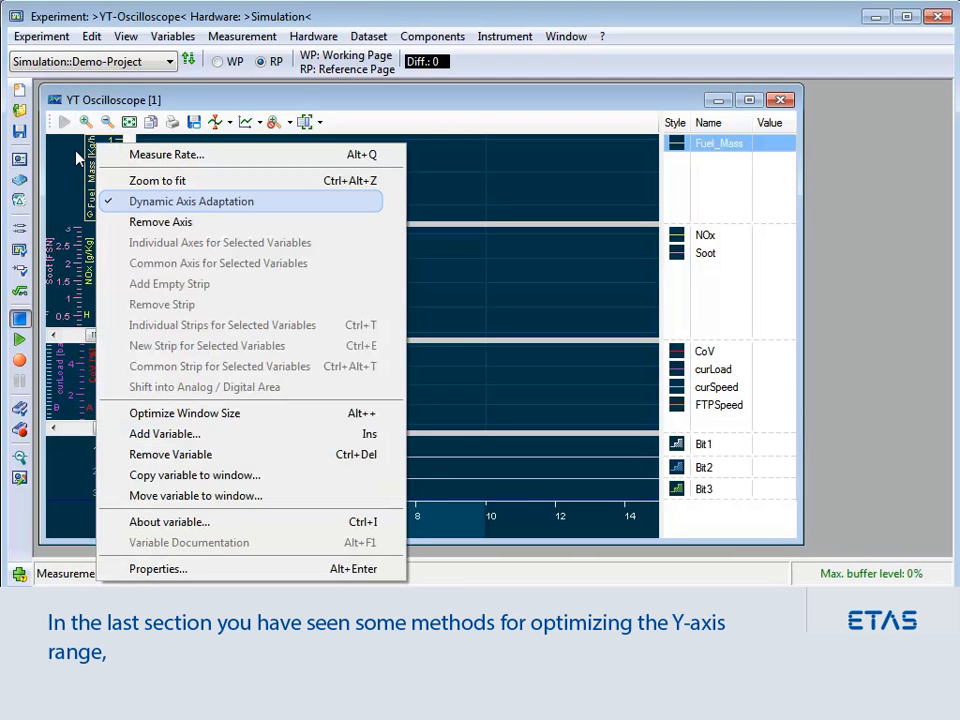
pyautogui.click(19, 339)
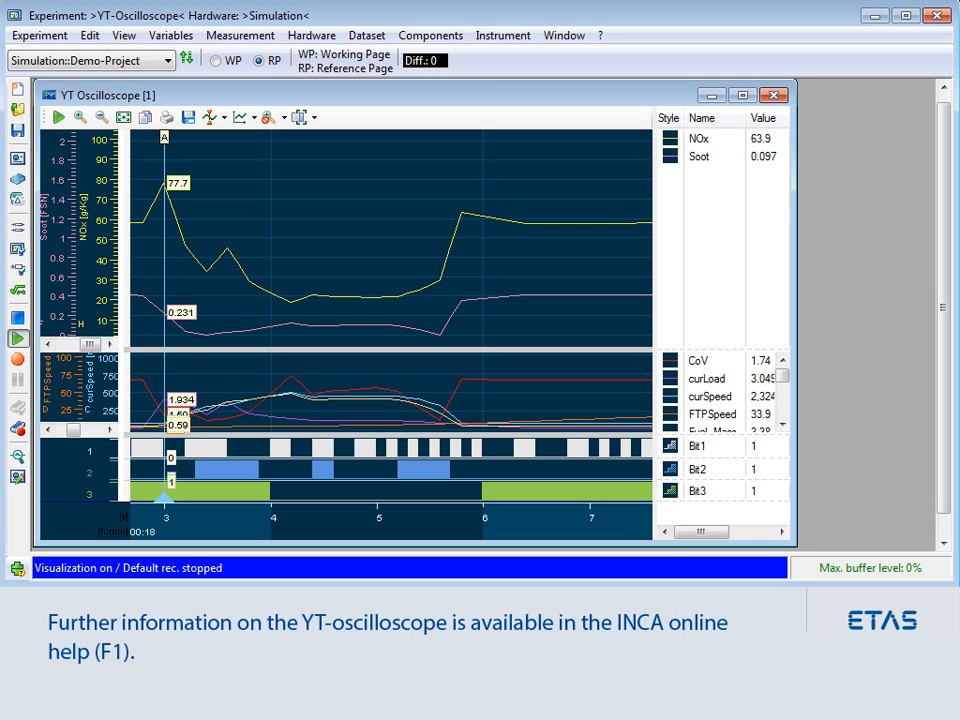
# Open the online help on the YT oscilloscope window.
pyautogui.press('F1')
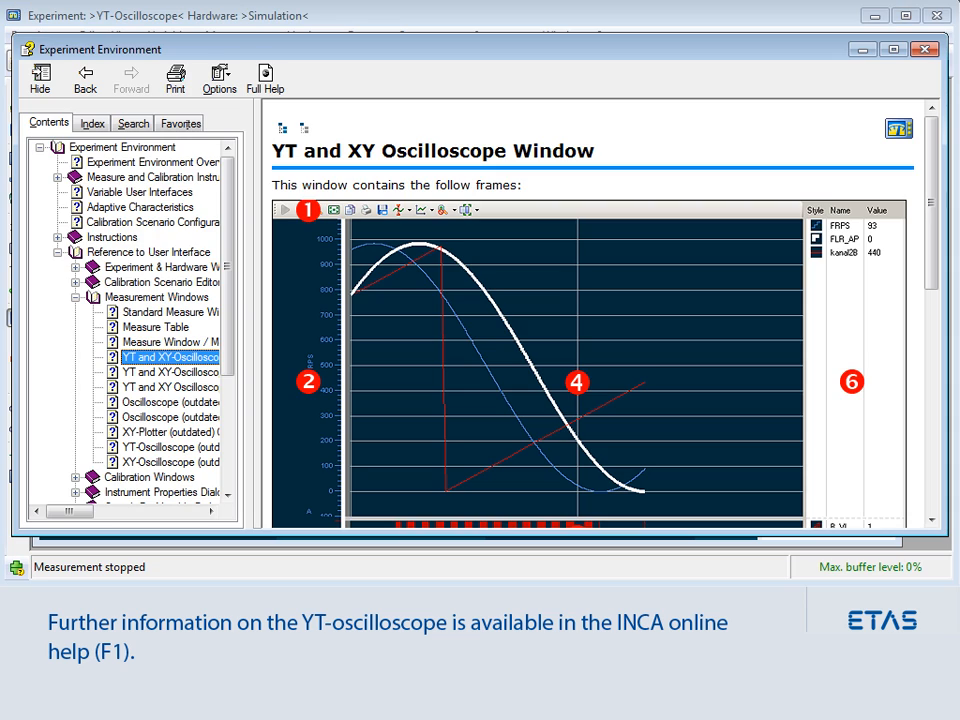